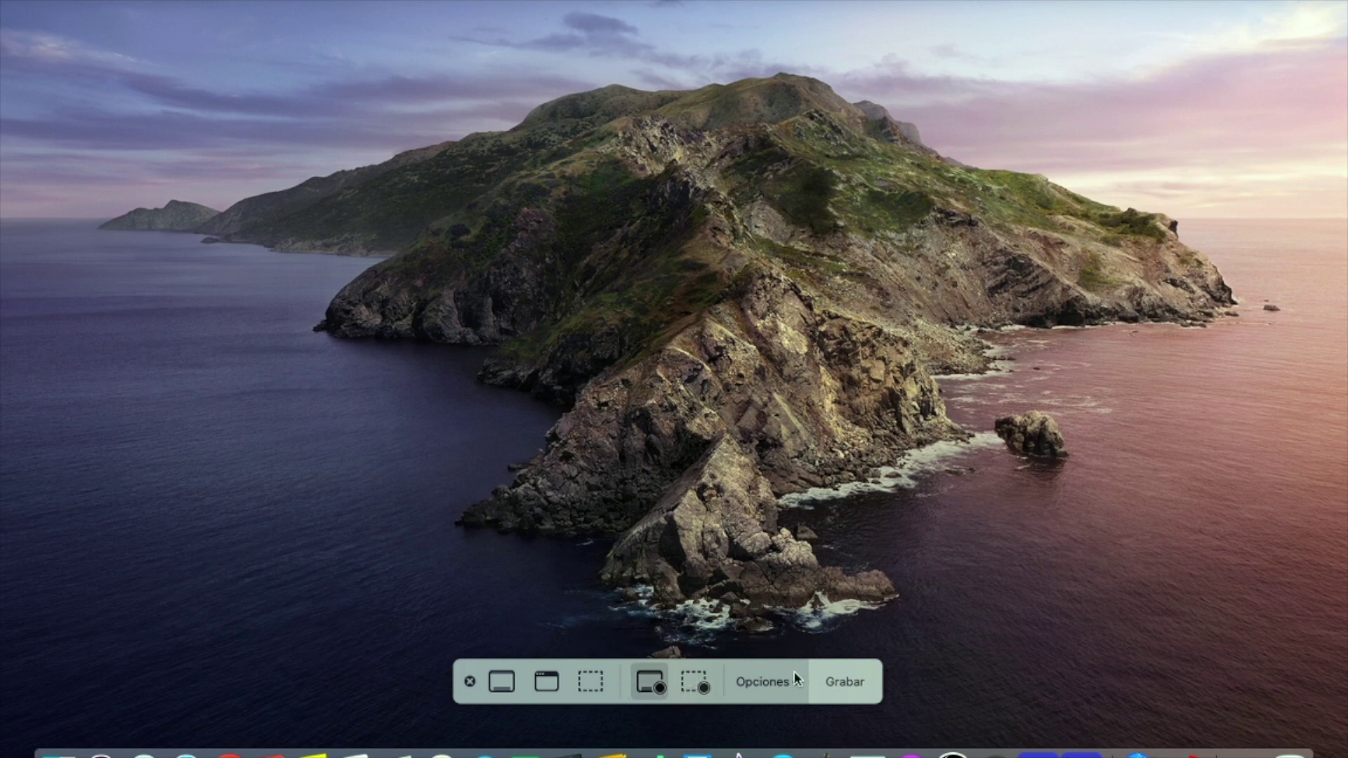
# - Review the screen recording options for save location, timer, microphone and mouse clicks, including the folder choices for another save location
pyautogui.click(798, 693)
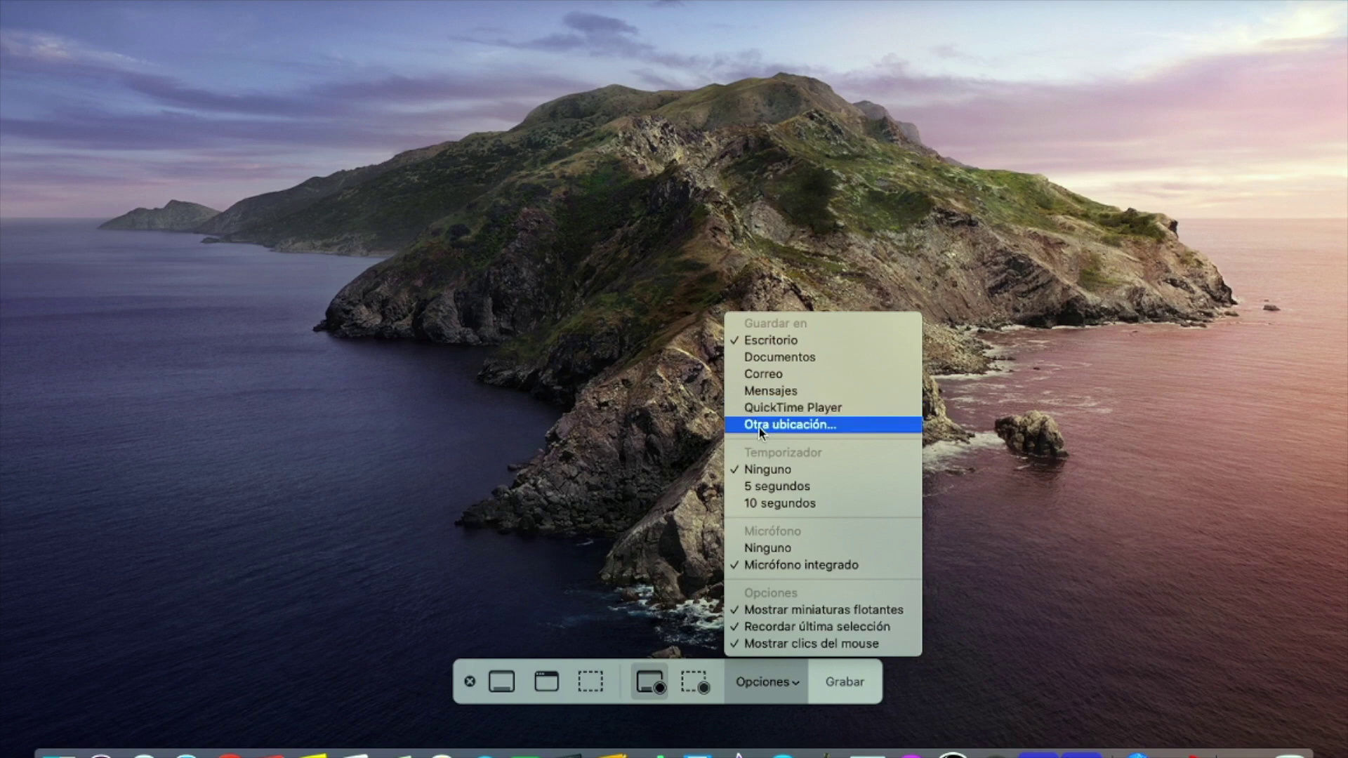
pyautogui.click(796, 425)
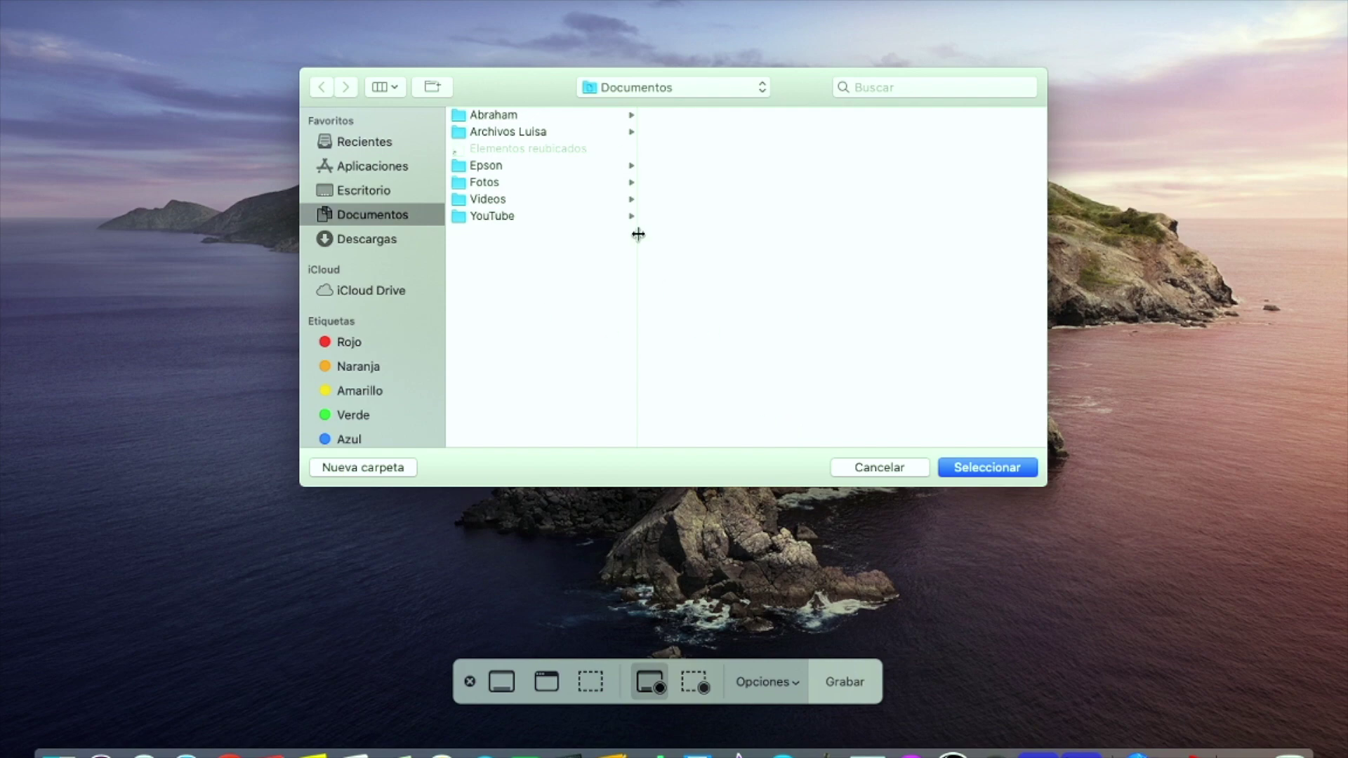
pyautogui.click(880, 467)
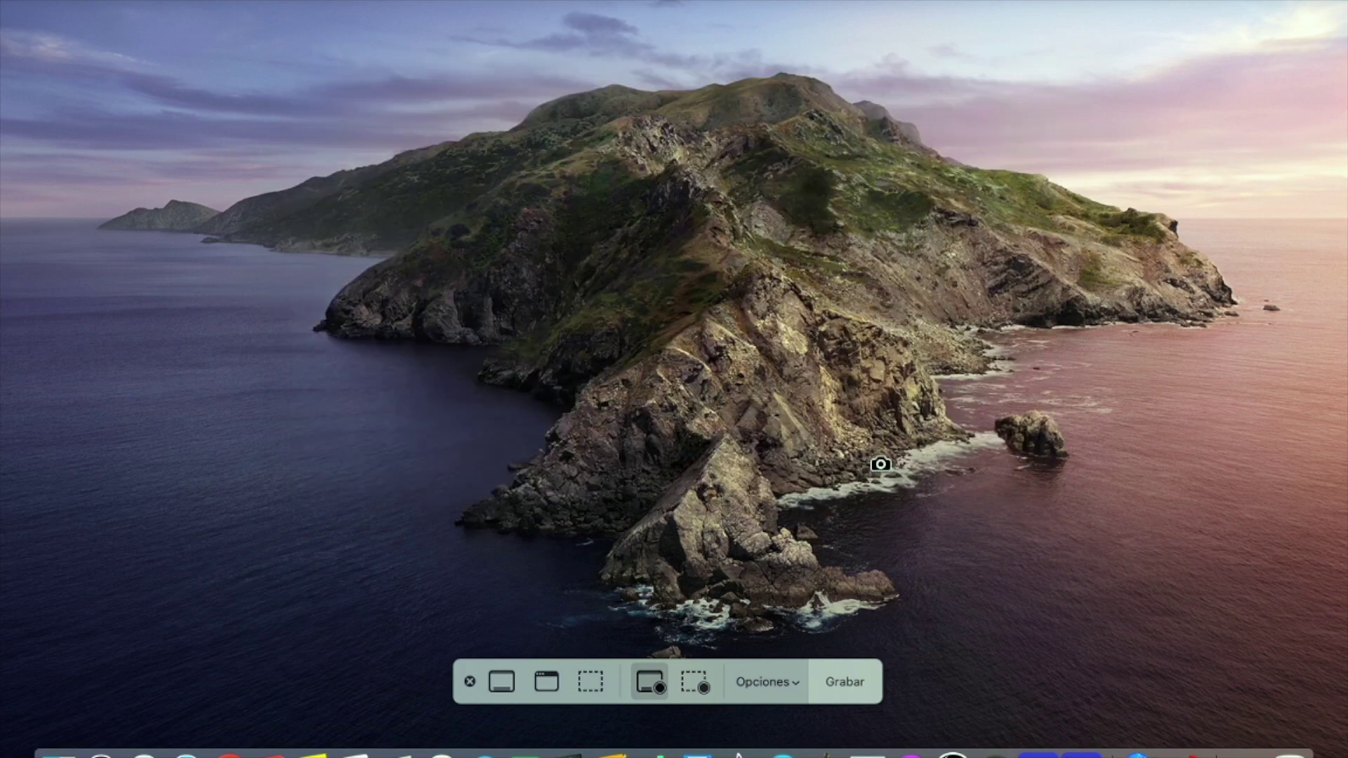
pyautogui.click(766, 681)
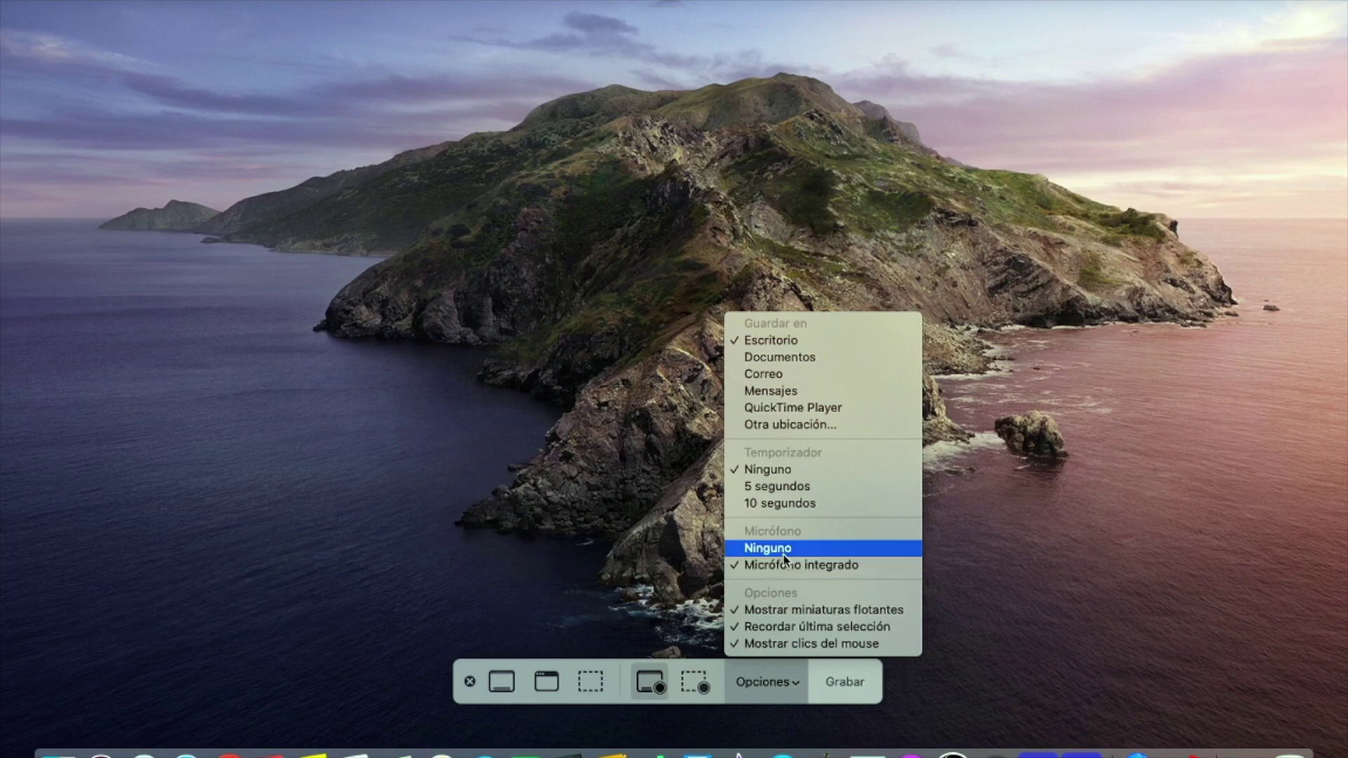
pyautogui.click(871, 644)
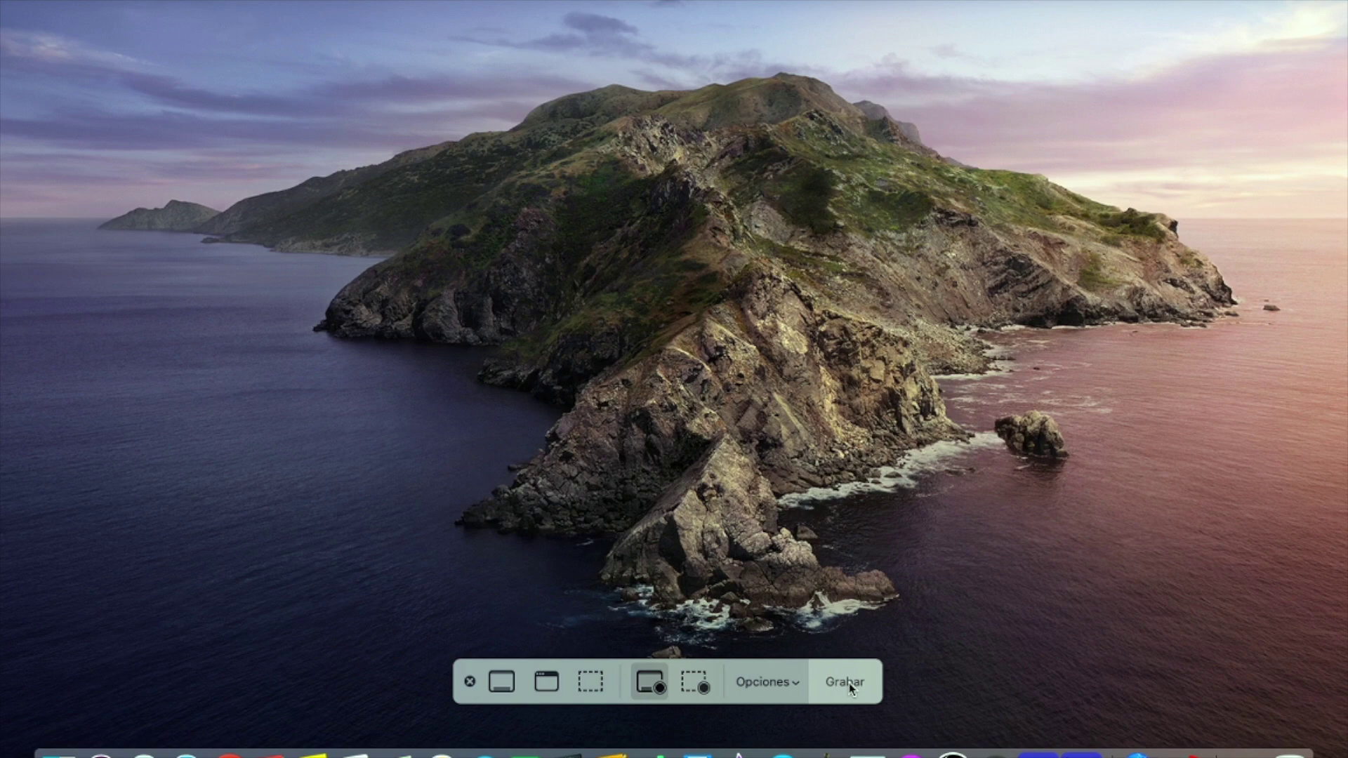
# - Record the entire screen while opening and closing a Finder window and a Safari window, and stop the recording
pyautogui.click(846, 683)
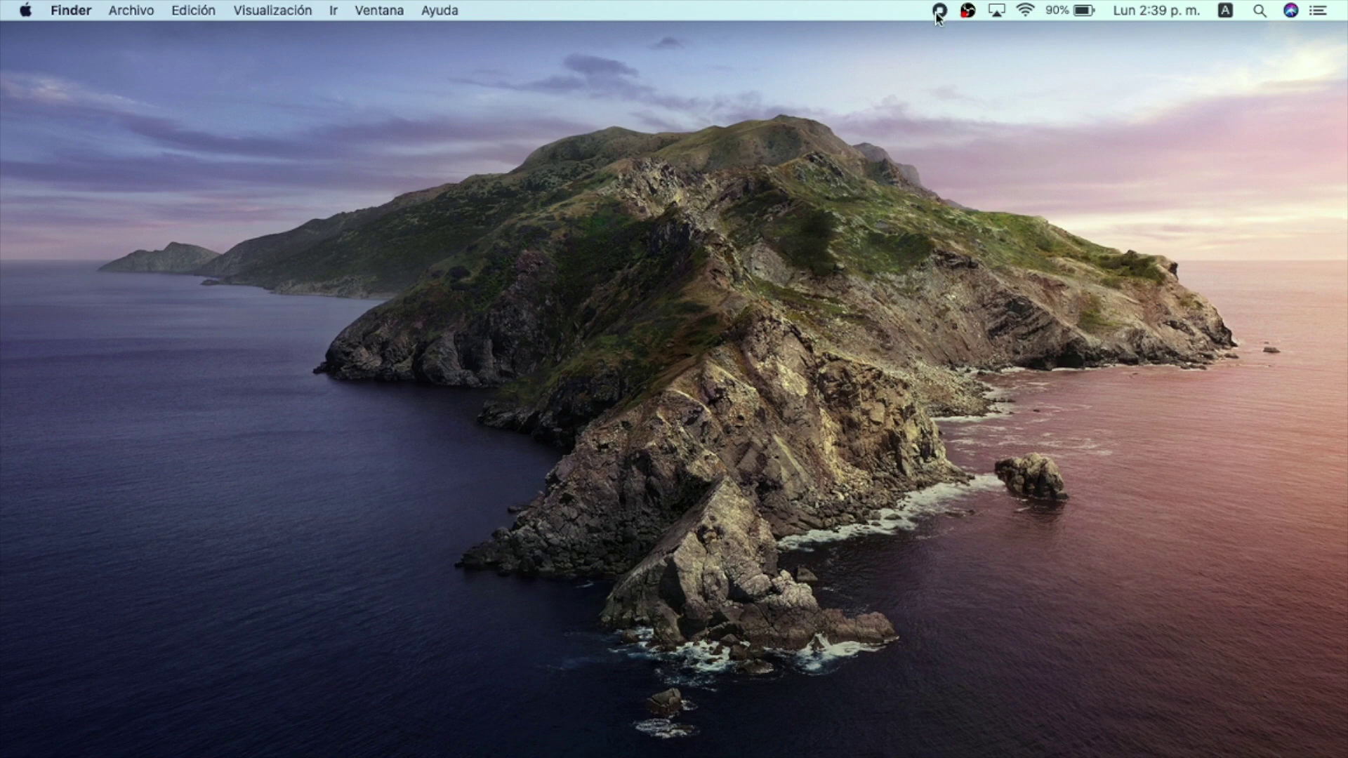
pyautogui.press('super+n')
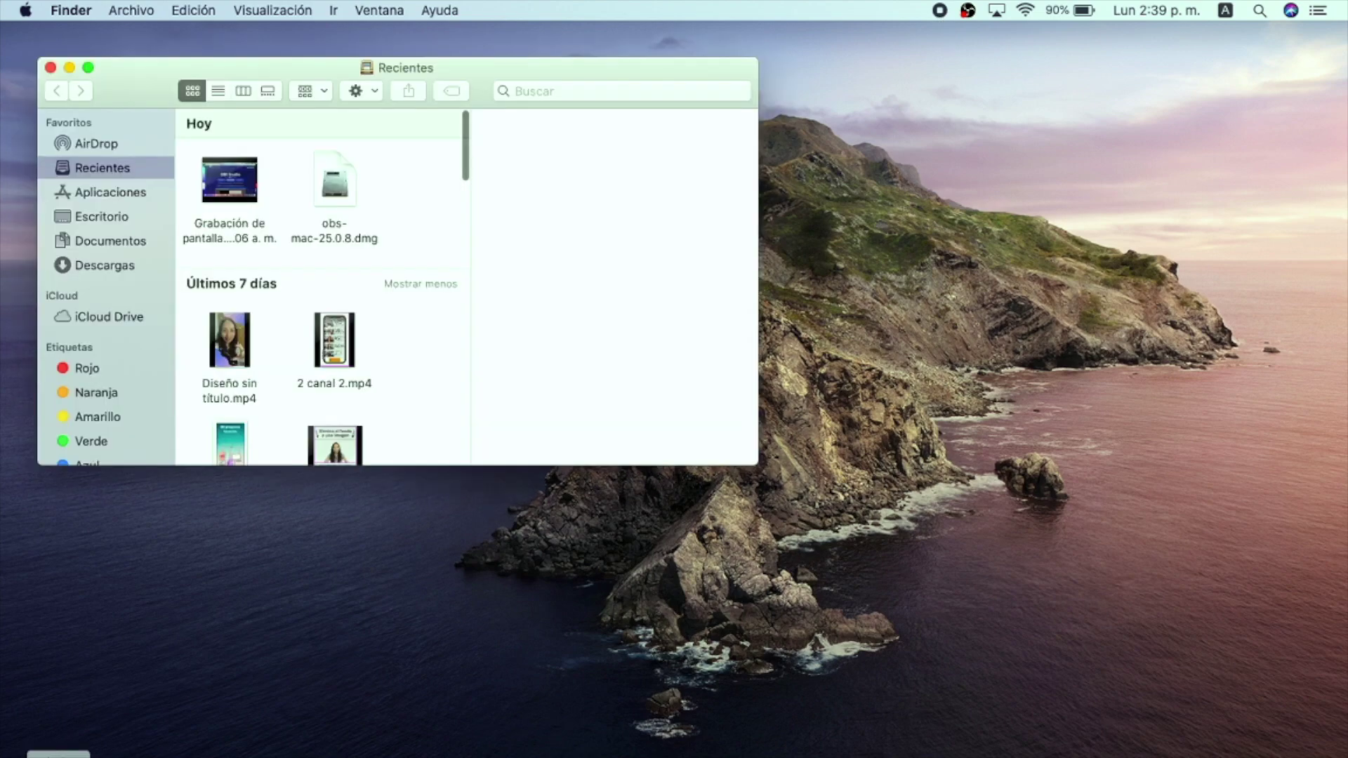
pyautogui.click(50, 66)
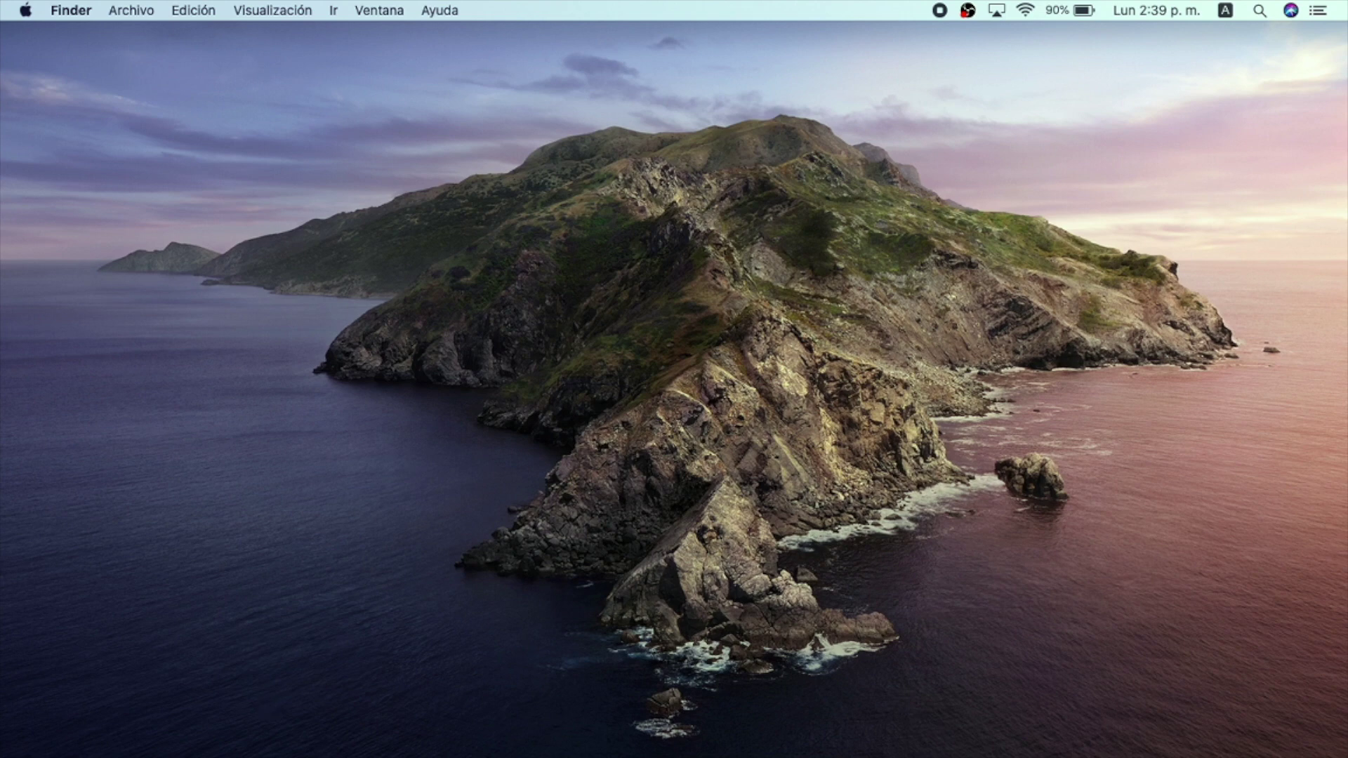
pyautogui.click(186, 756)
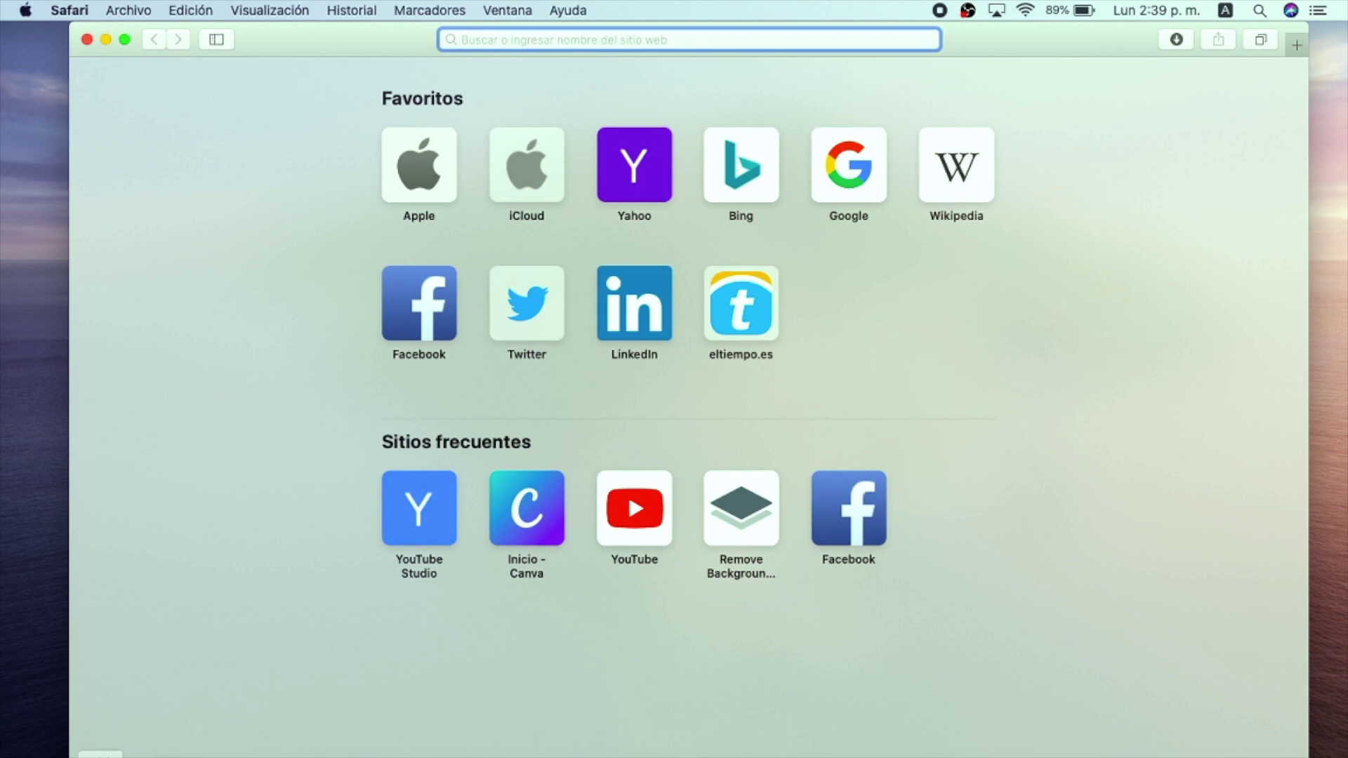
pyautogui.click(87, 39)
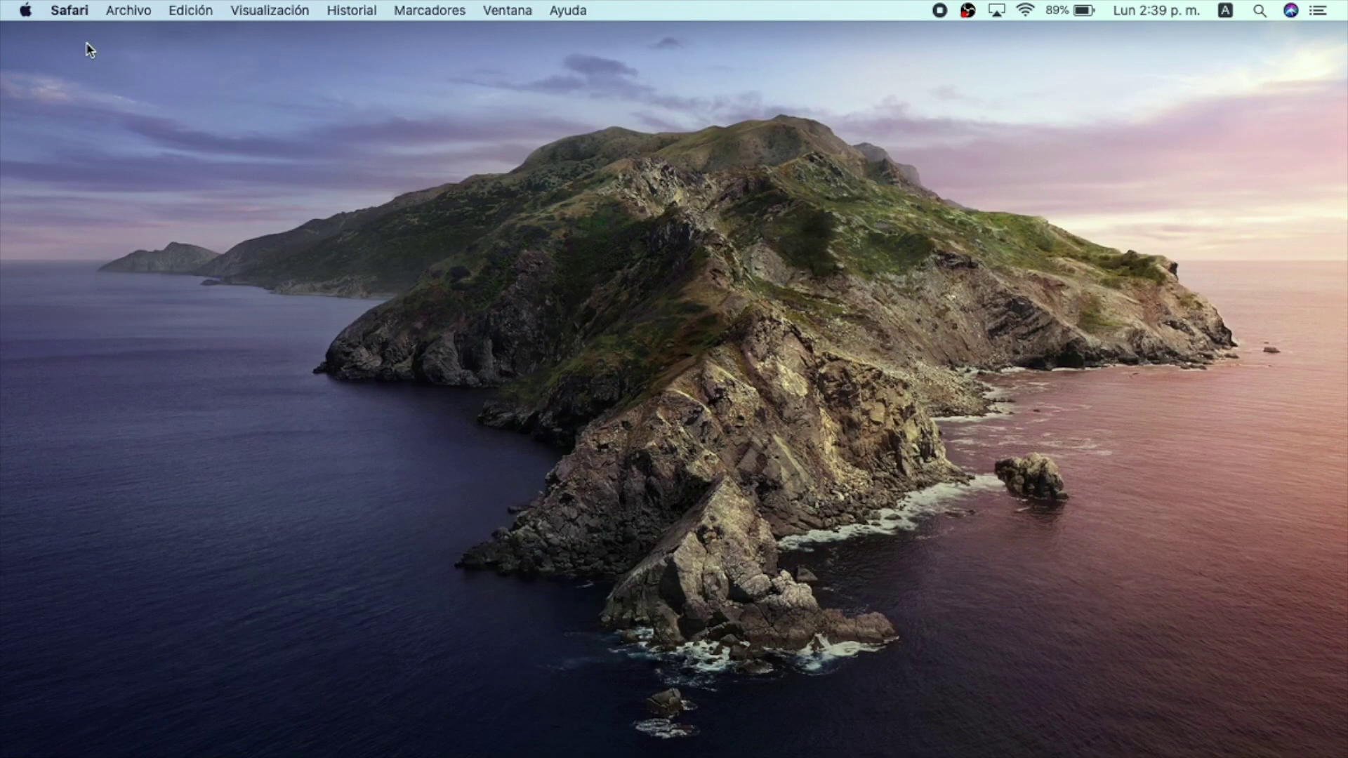
pyautogui.click(940, 12)
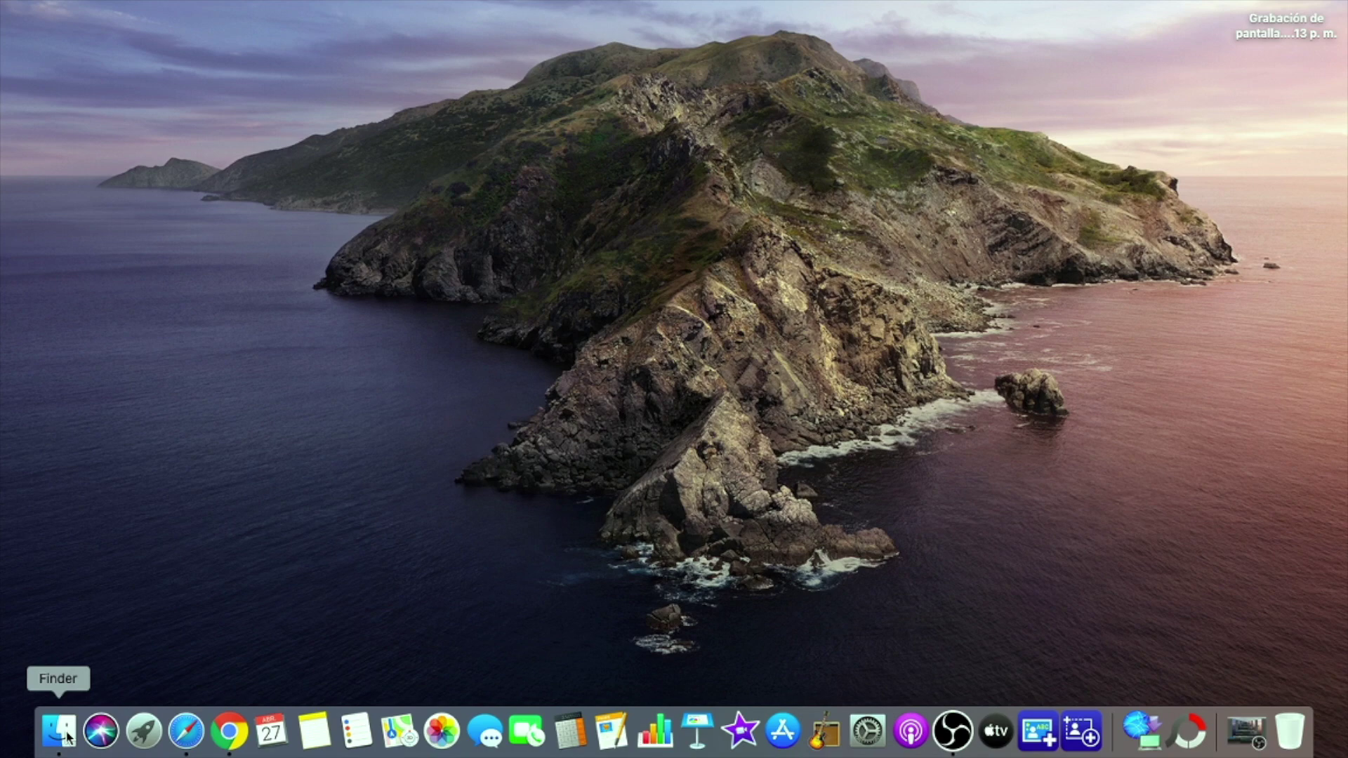
# - Launch QuickTime Player from the Applications folder, dismissing its file chooser and closing the Finder window
pyautogui.click(68, 735)
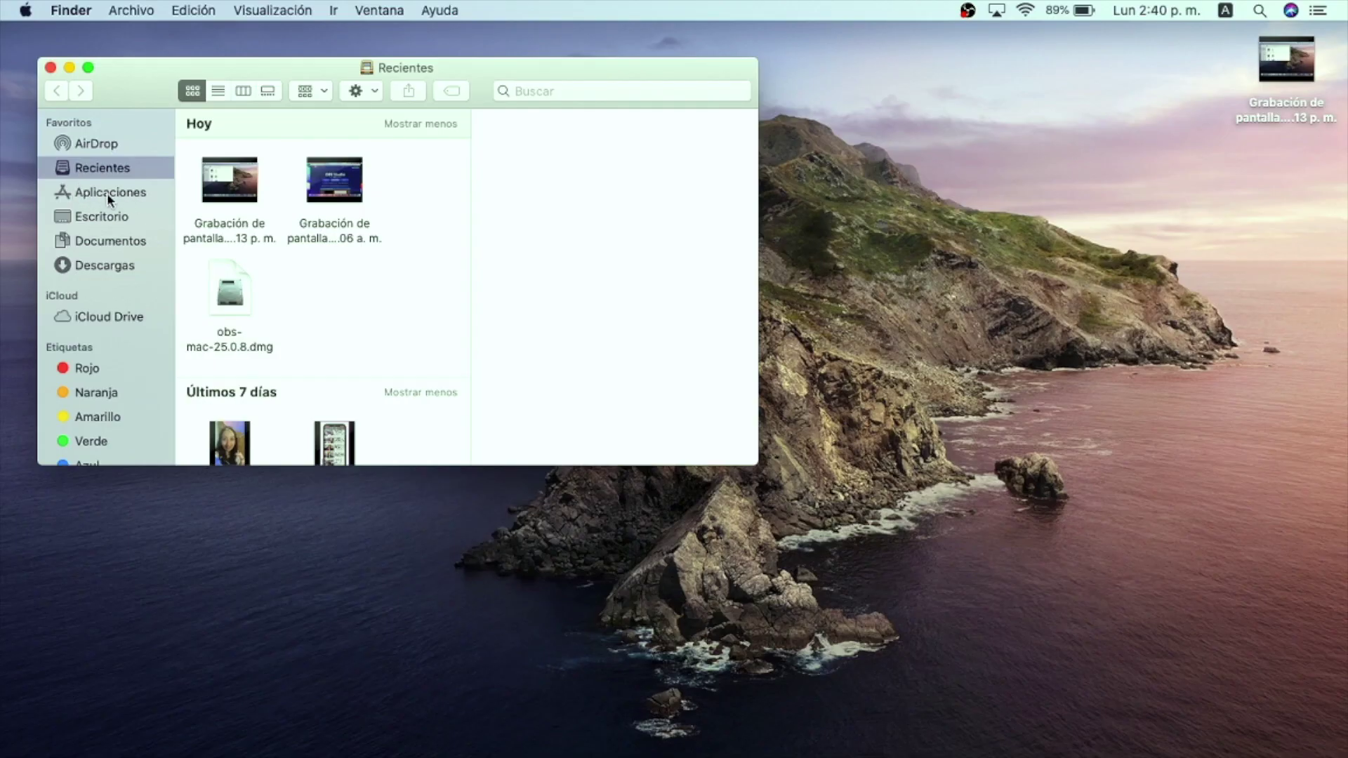
pyautogui.click(107, 192)
pyautogui.scroll(-4, 316, 281)
pyautogui.doubleClick(388, 140)
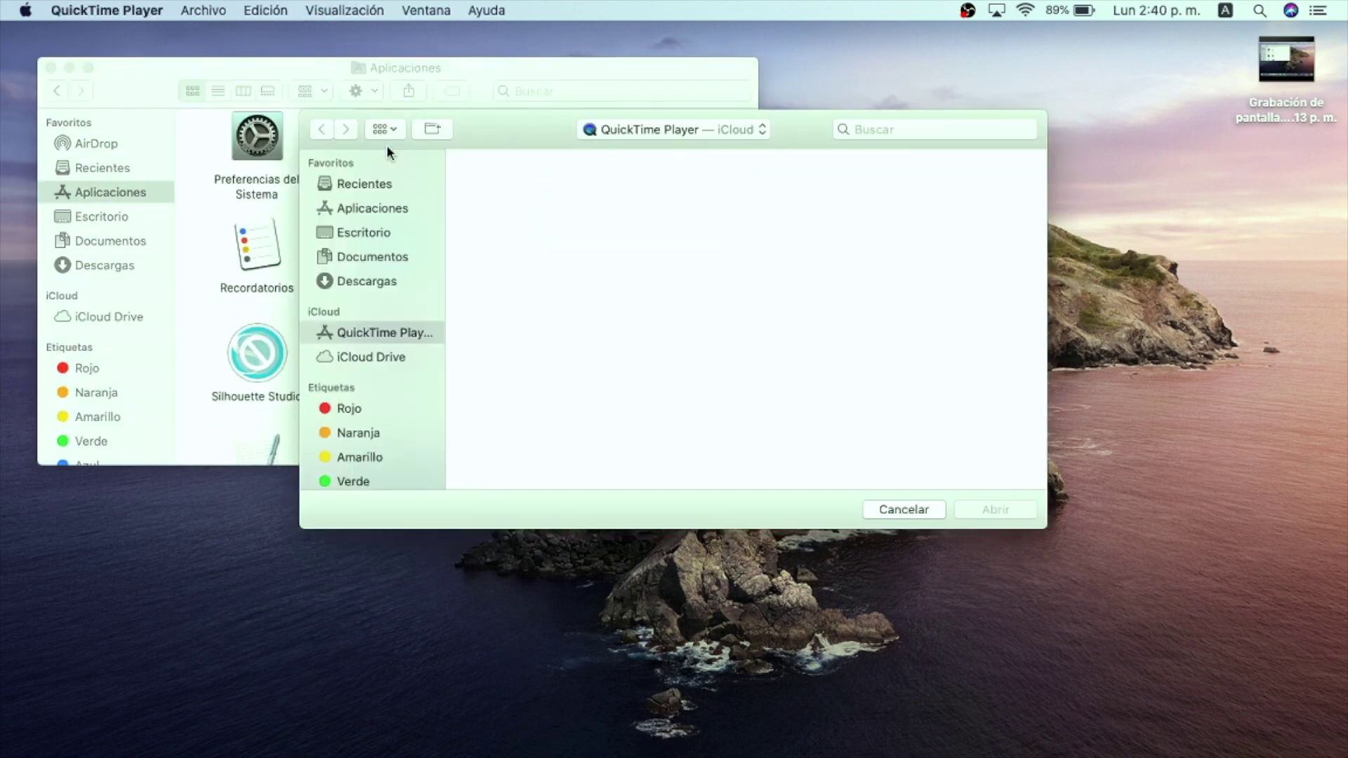
pyautogui.click(904, 510)
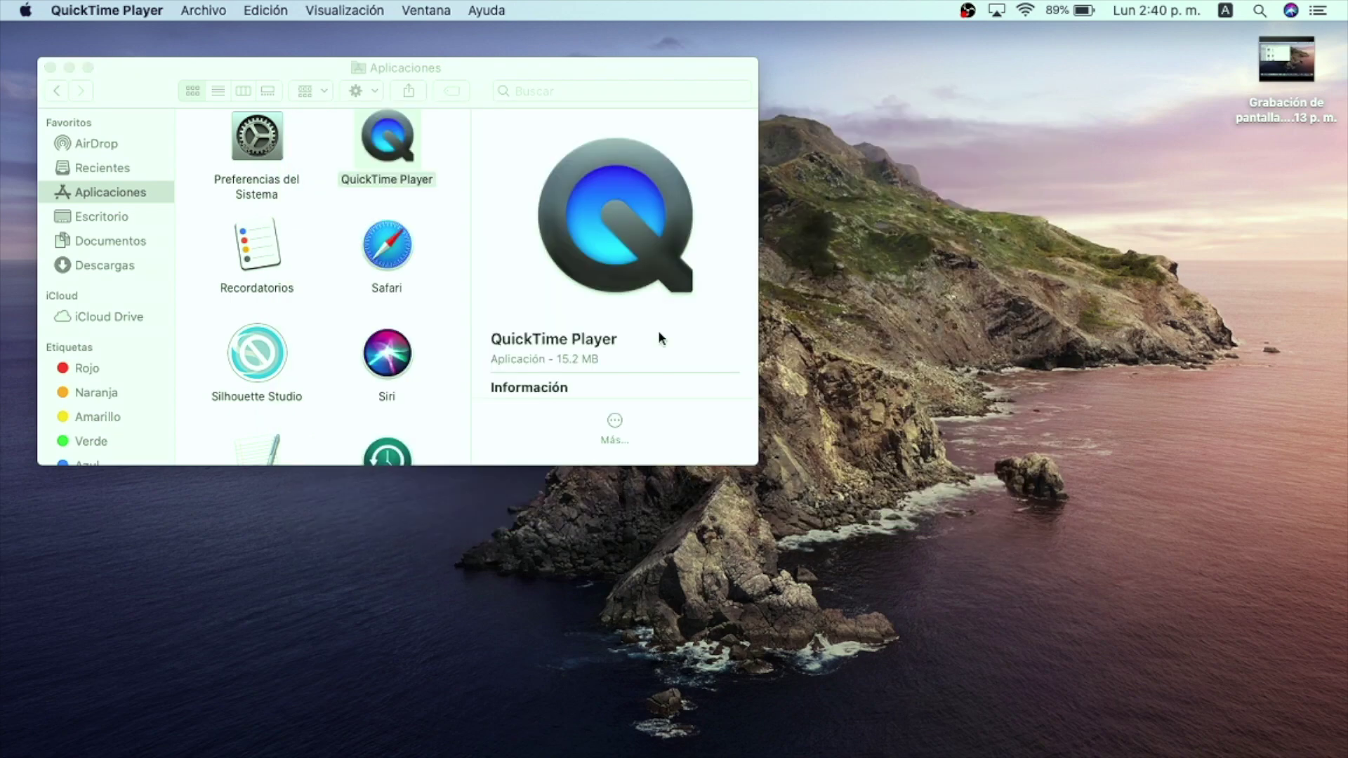
pyautogui.click(51, 68)
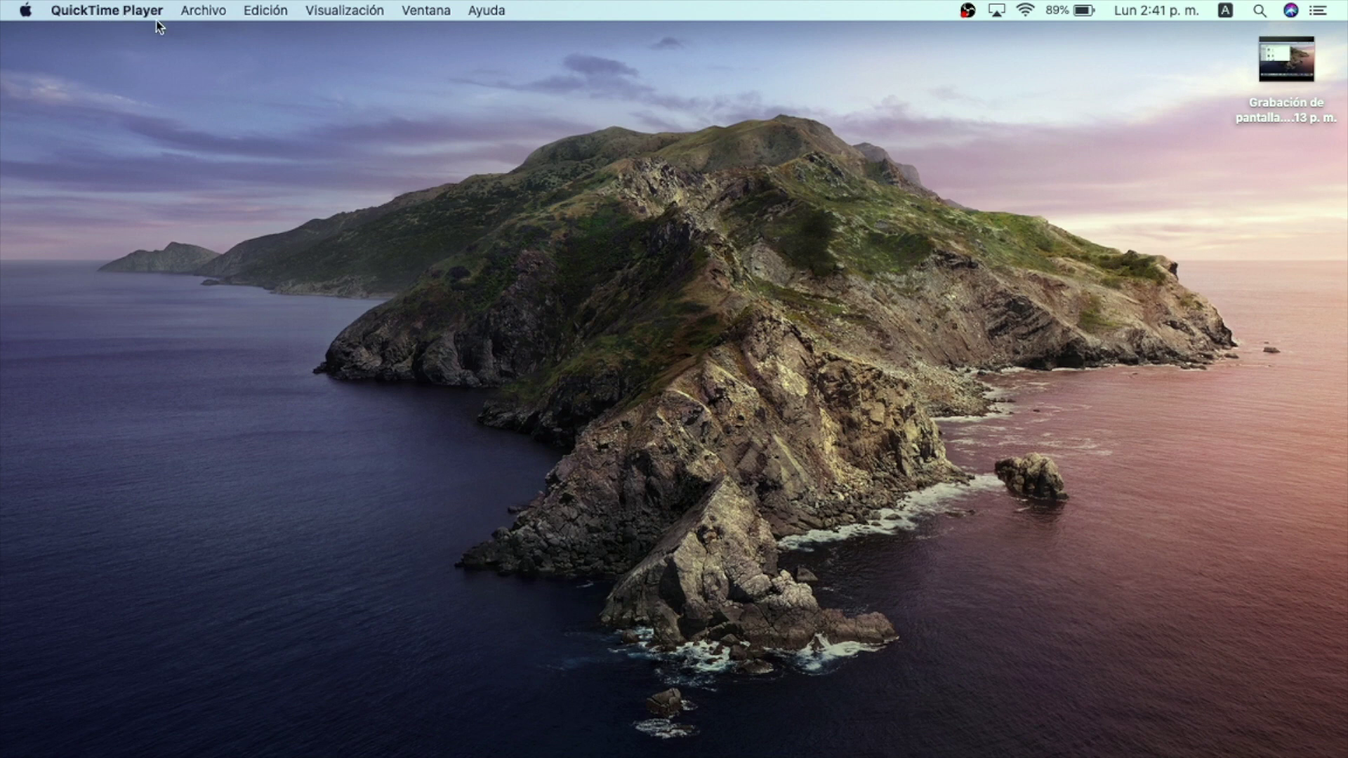
# - Open a new video recording, shrink its camera window into the desktop's upper-right corner, and select Alta quality
pyautogui.click(212, 14)
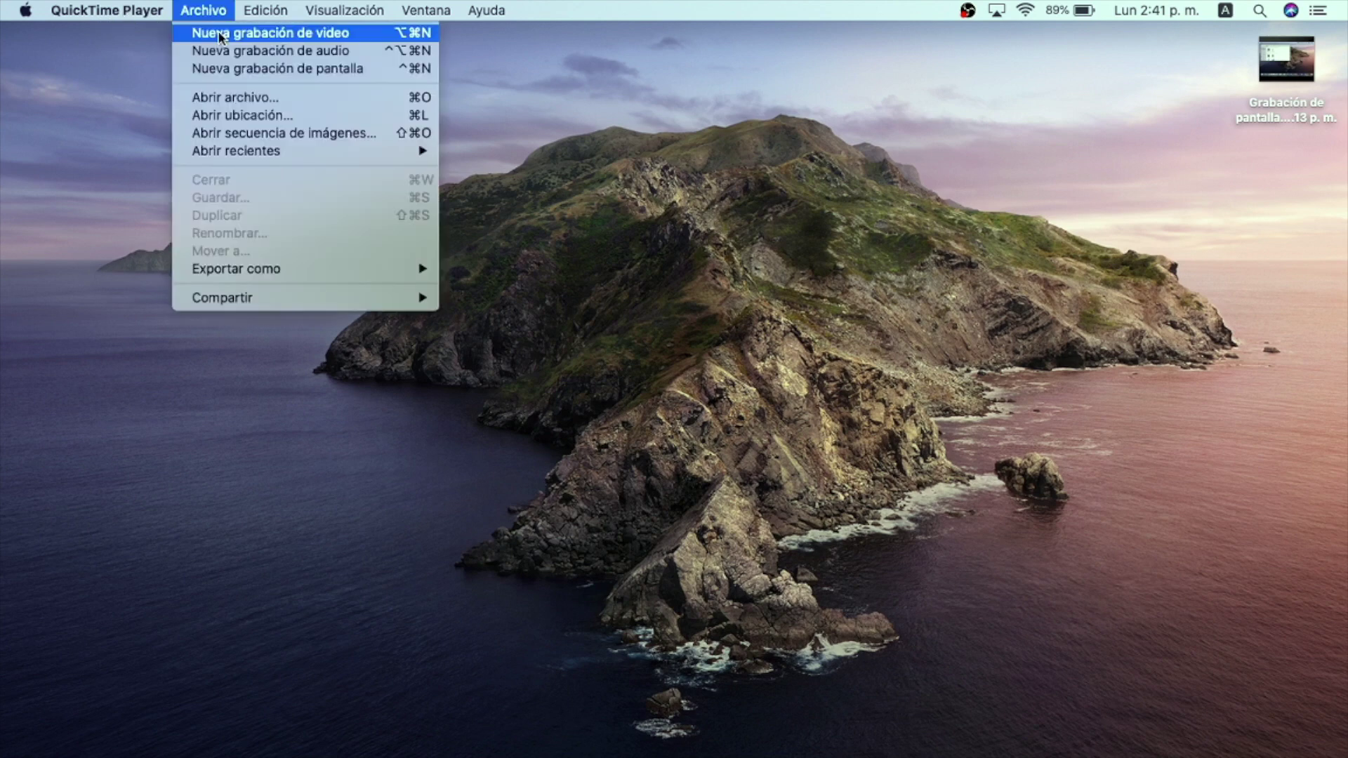
pyautogui.click(221, 35)
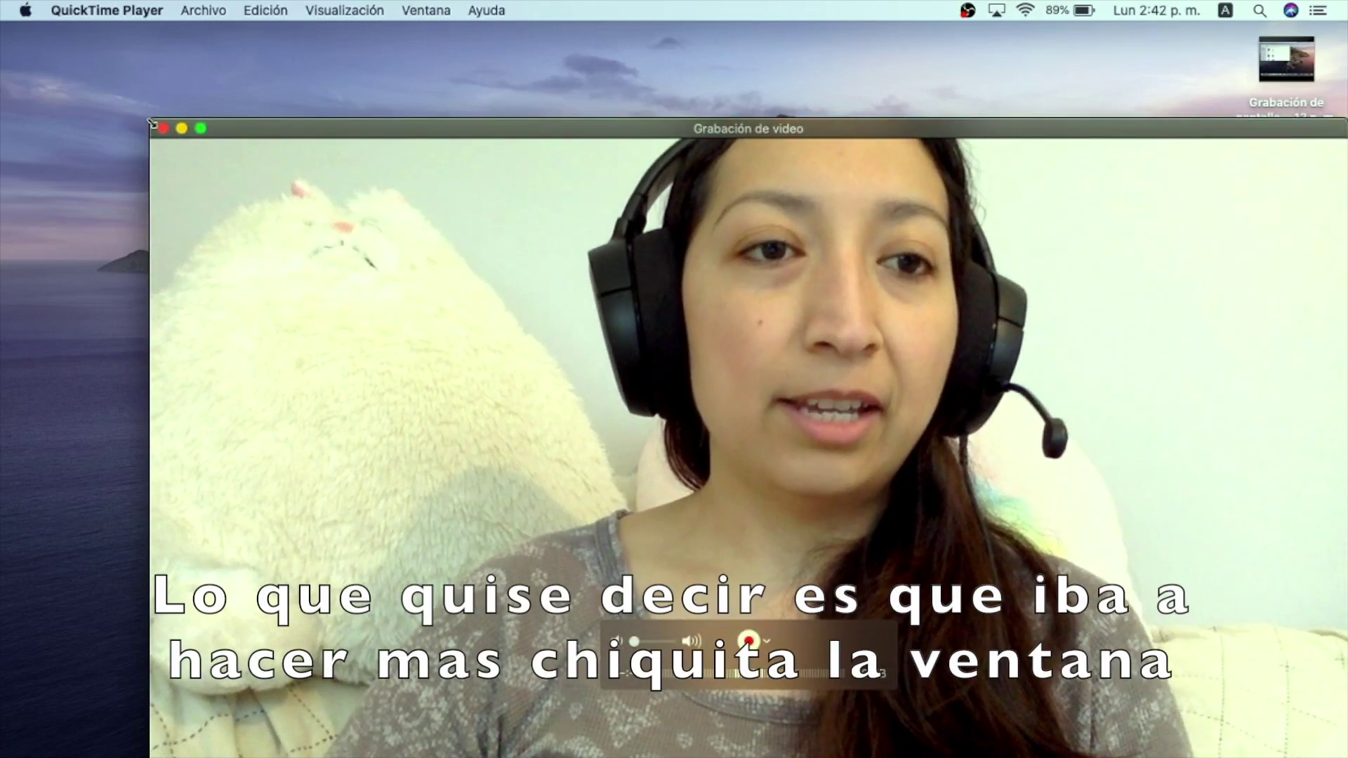
pyautogui.moveTo(152, 123); pyautogui.dragTo(947, 561)
pyautogui.moveTo(1130, 566); pyautogui.dragTo(1133, 31)
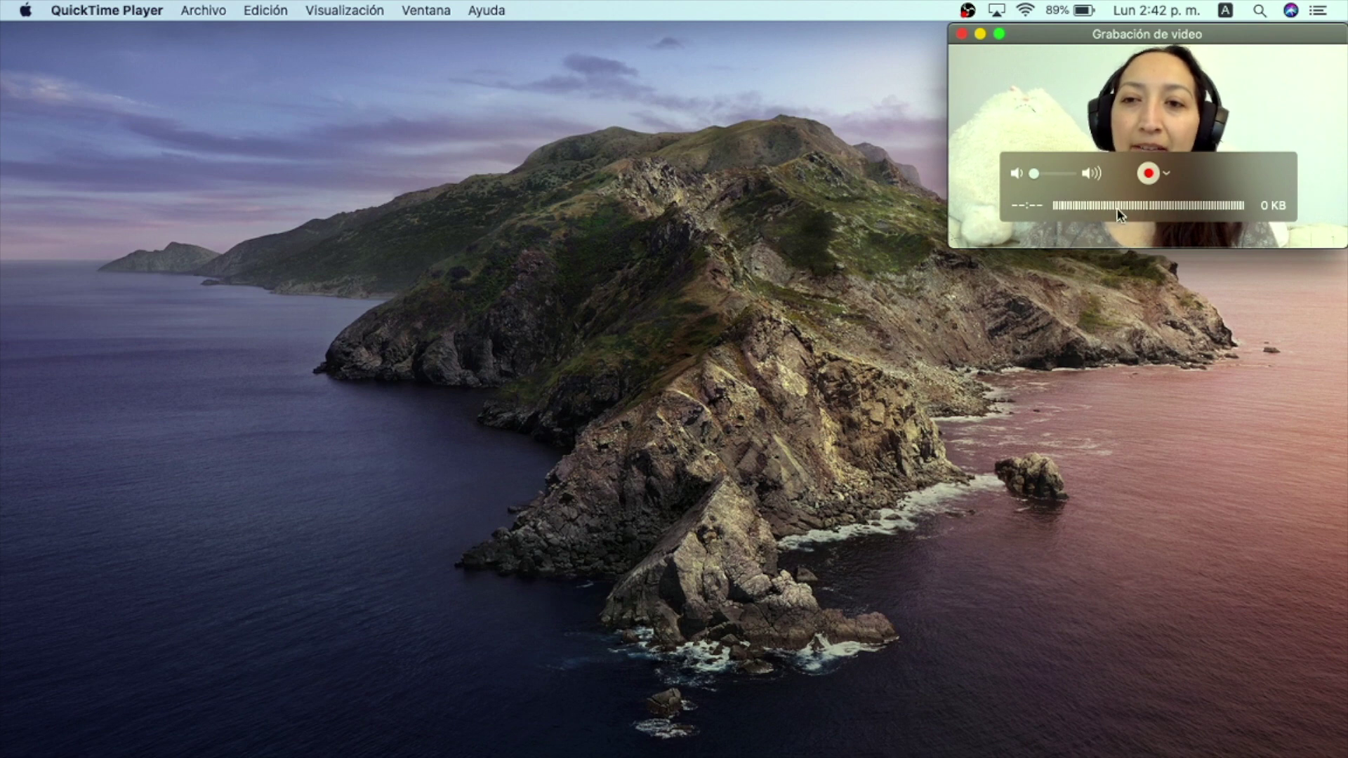
pyautogui.click(1167, 178)
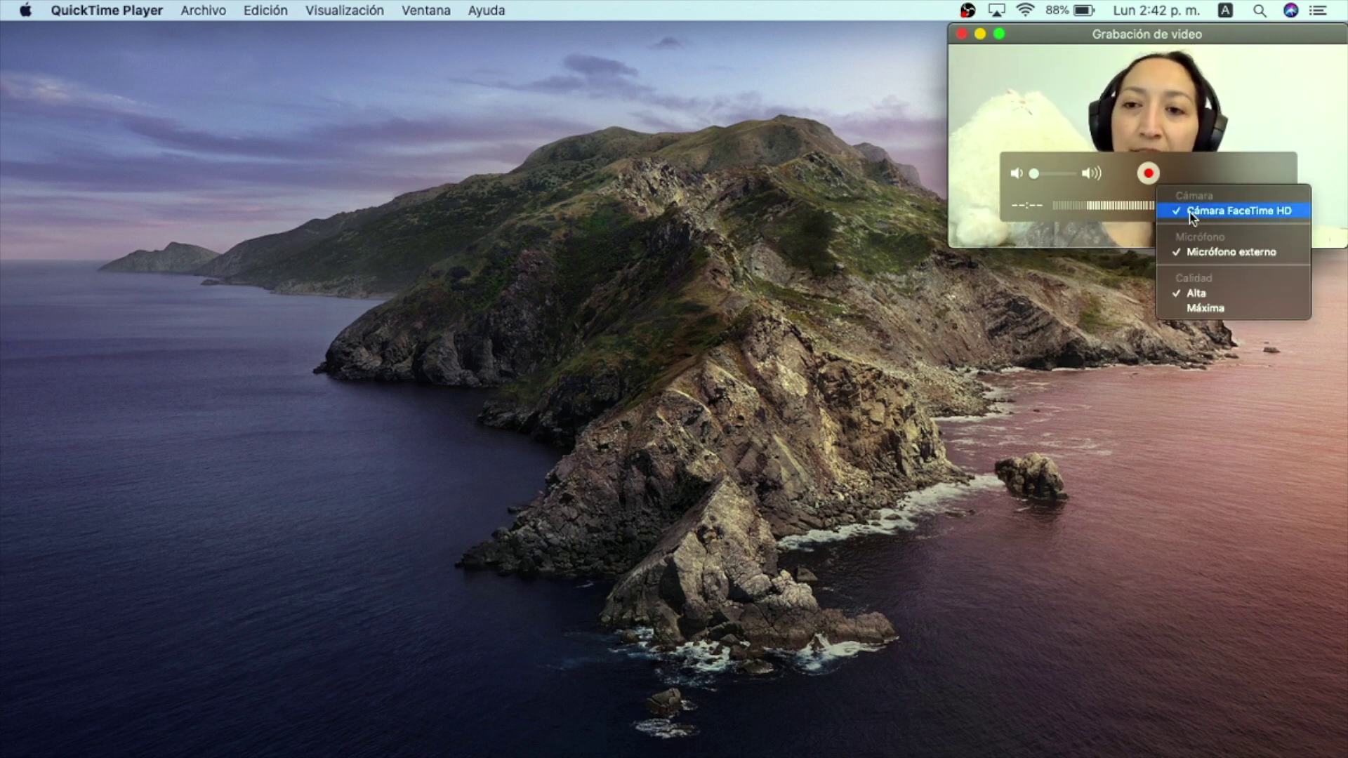
pyautogui.click(1197, 290)
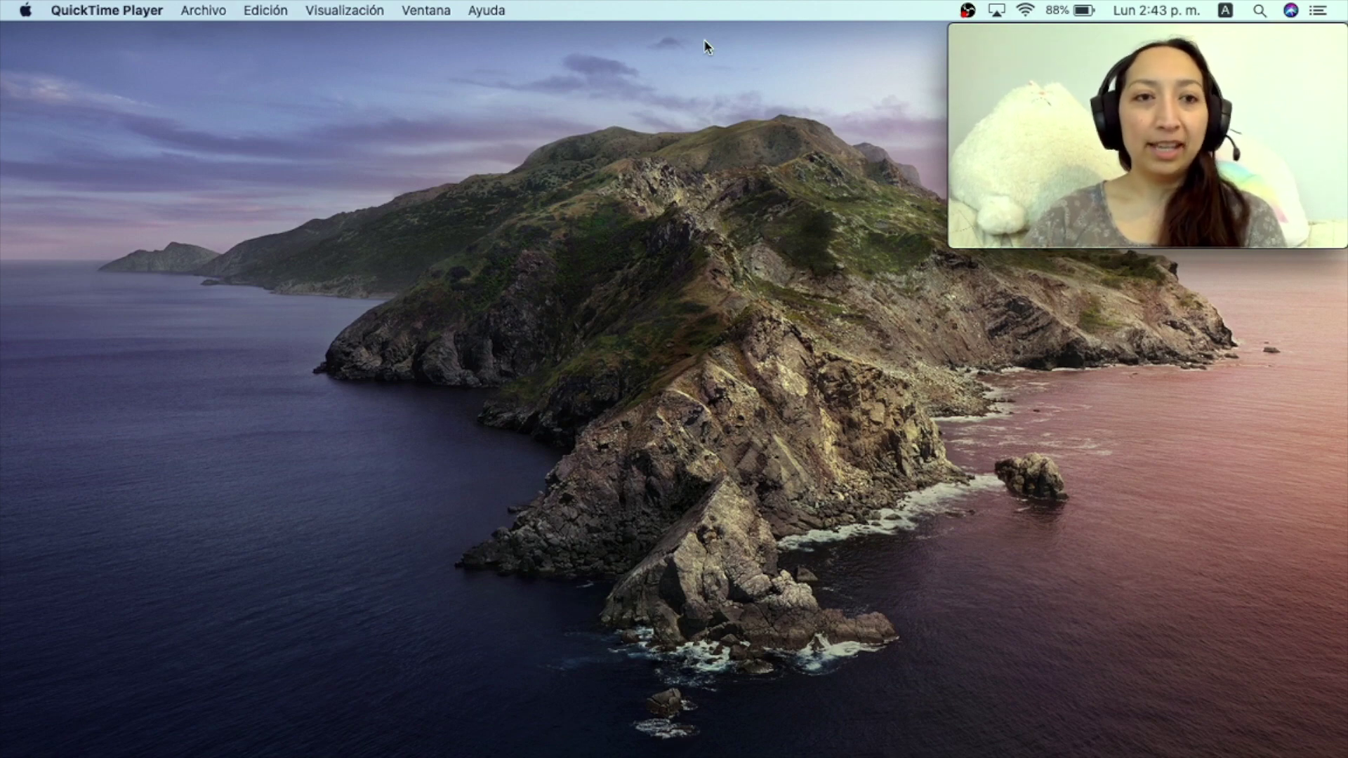
# - Start a new recording of the entire screen from QuickTime Player with the camera window in view
pyautogui.click(217, 13)
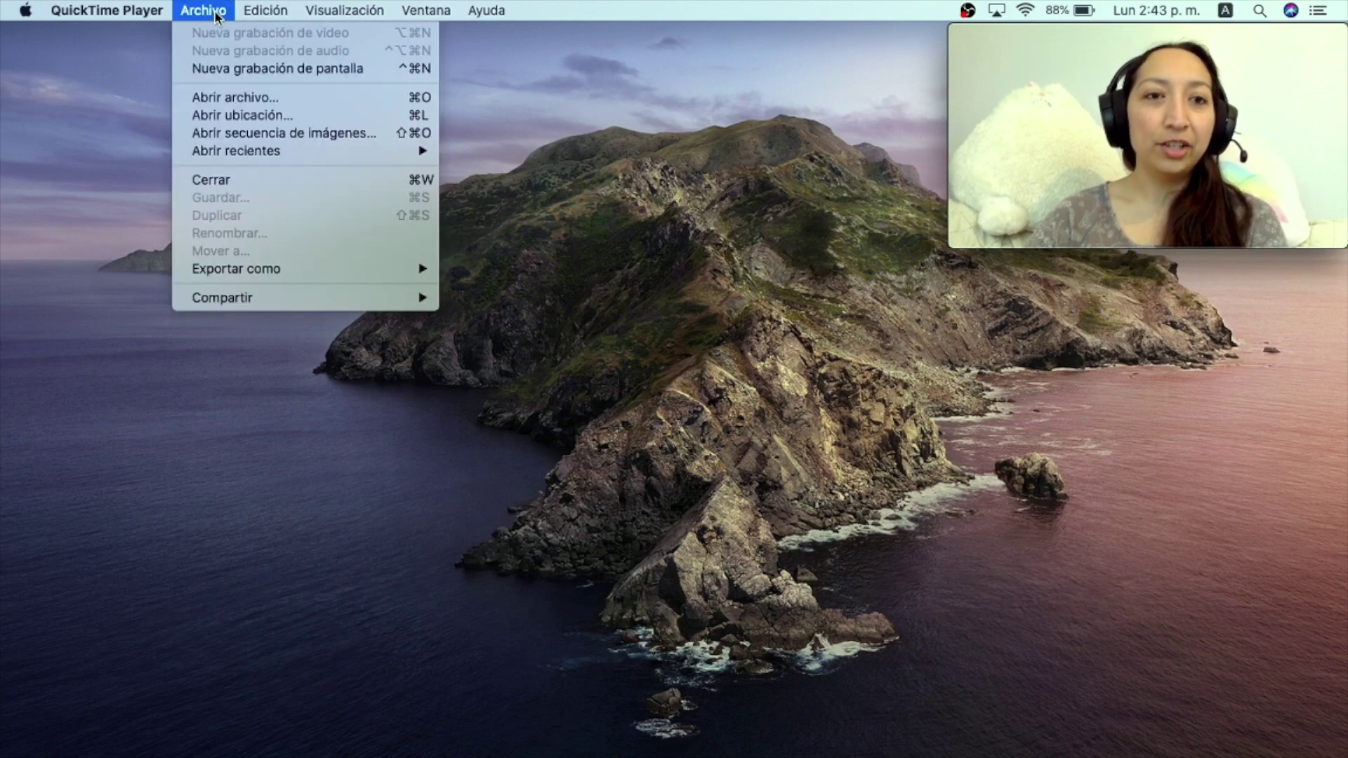
pyautogui.click(268, 69)
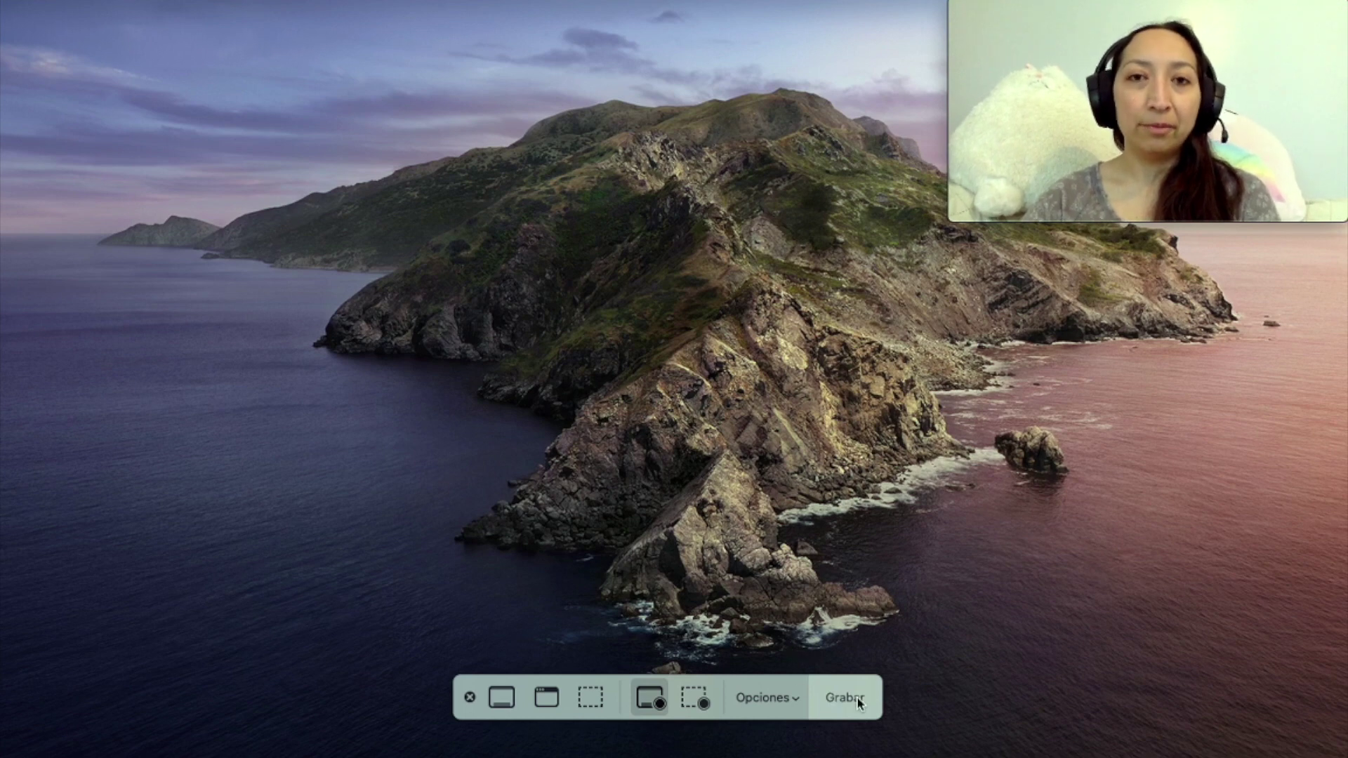
pyautogui.click(857, 699)
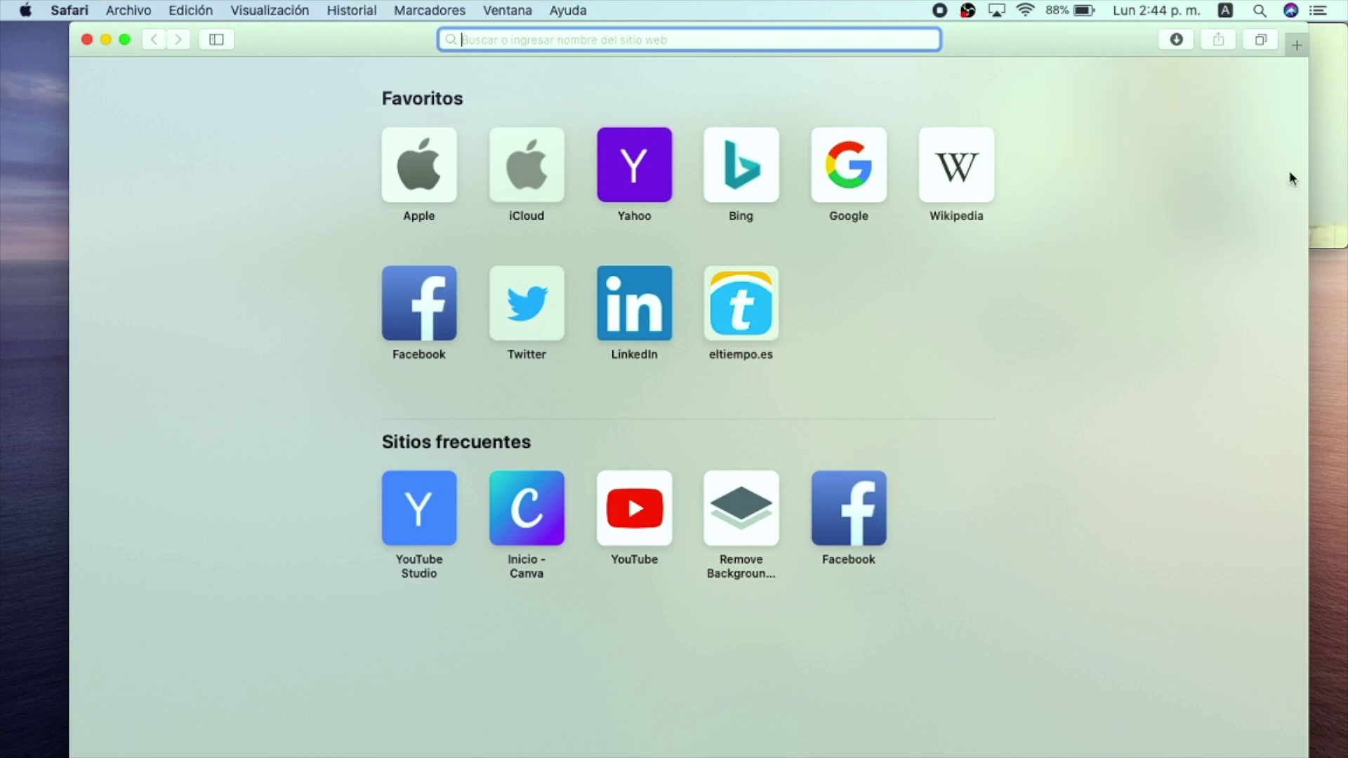
# - Set the QuickTime camera window to float above everything and bring the Safari window into focus behind it
pyautogui.click(1334, 39)
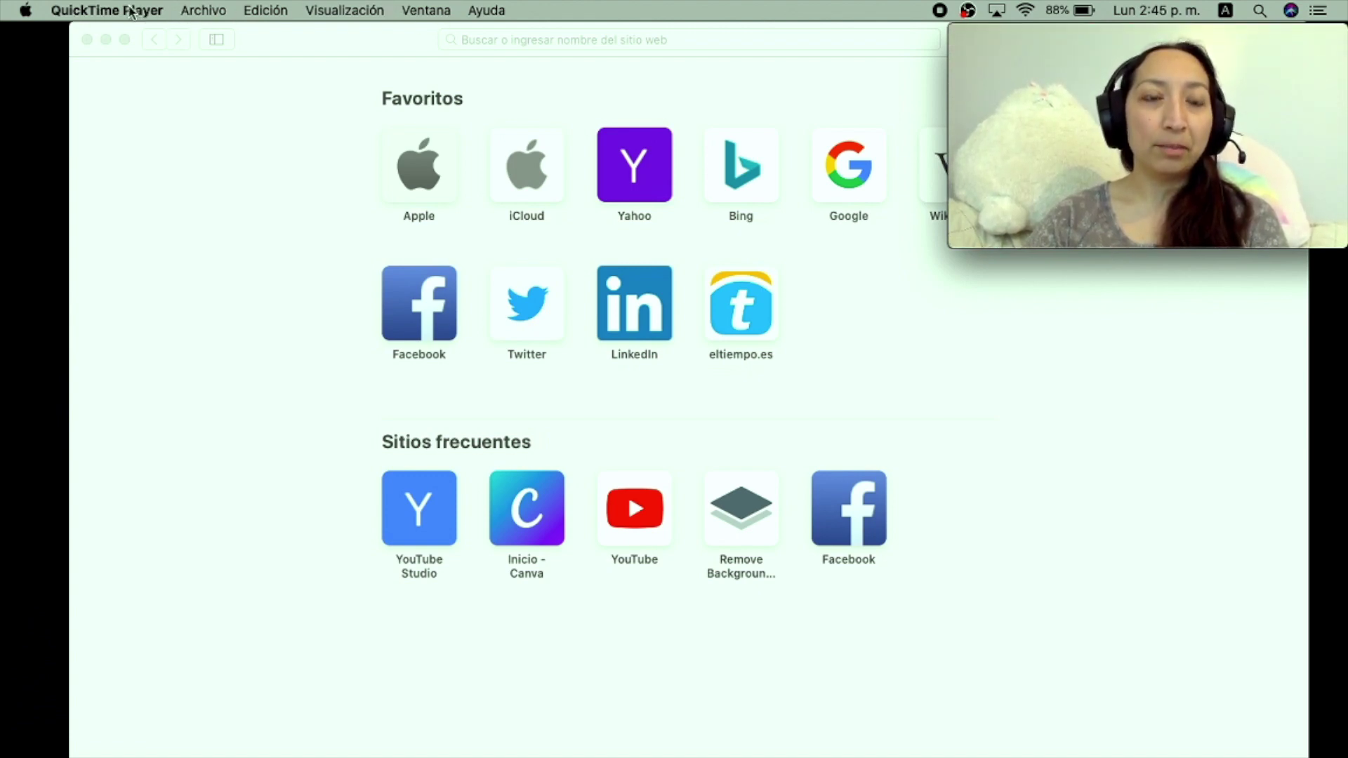
pyautogui.click(184, 272)
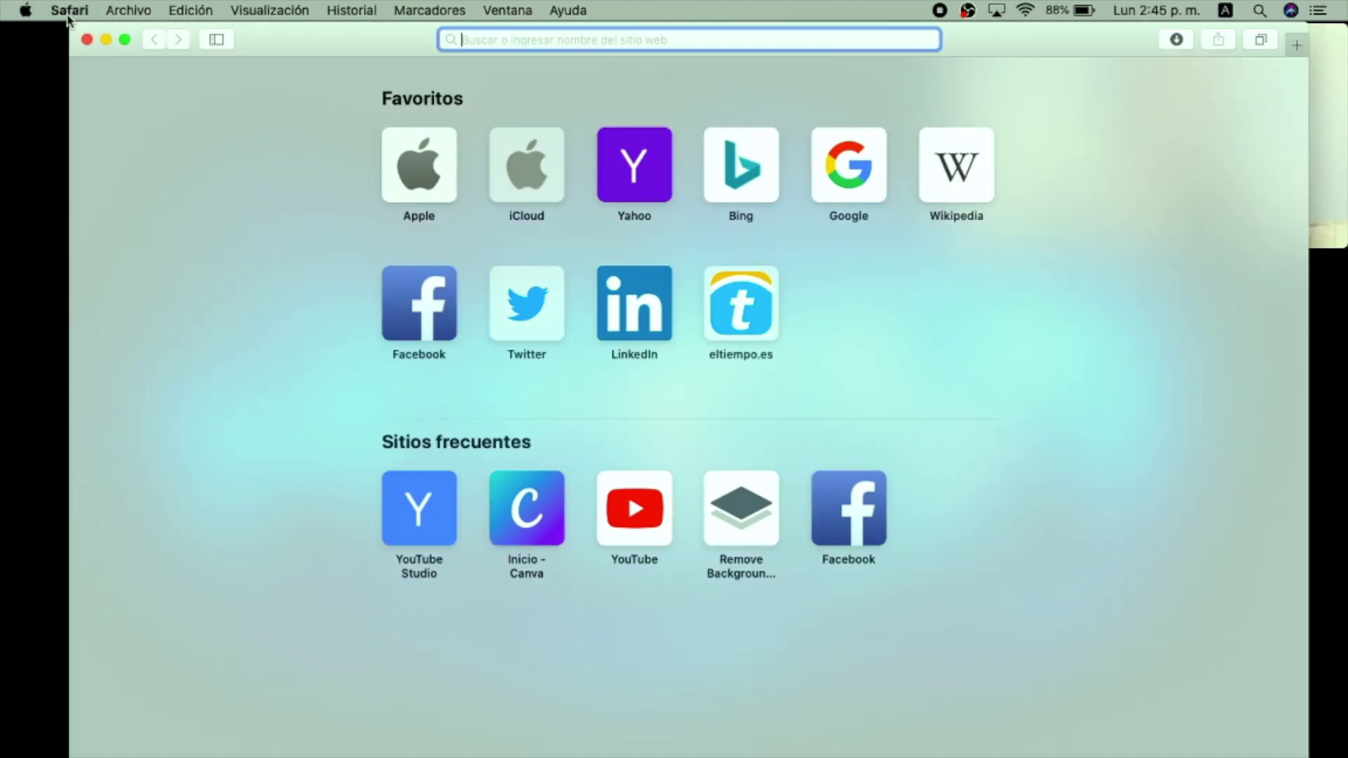
pyautogui.click(1336, 135)
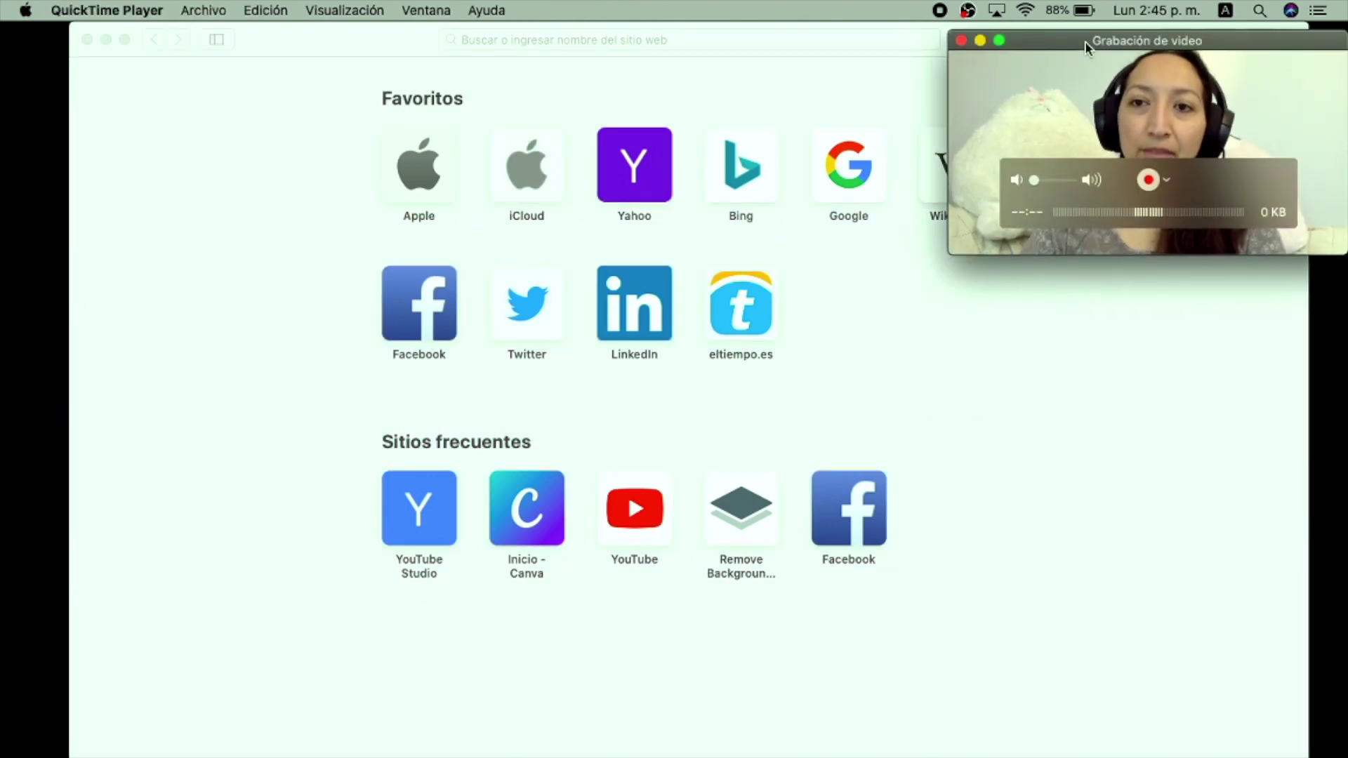
pyautogui.click(334, 10)
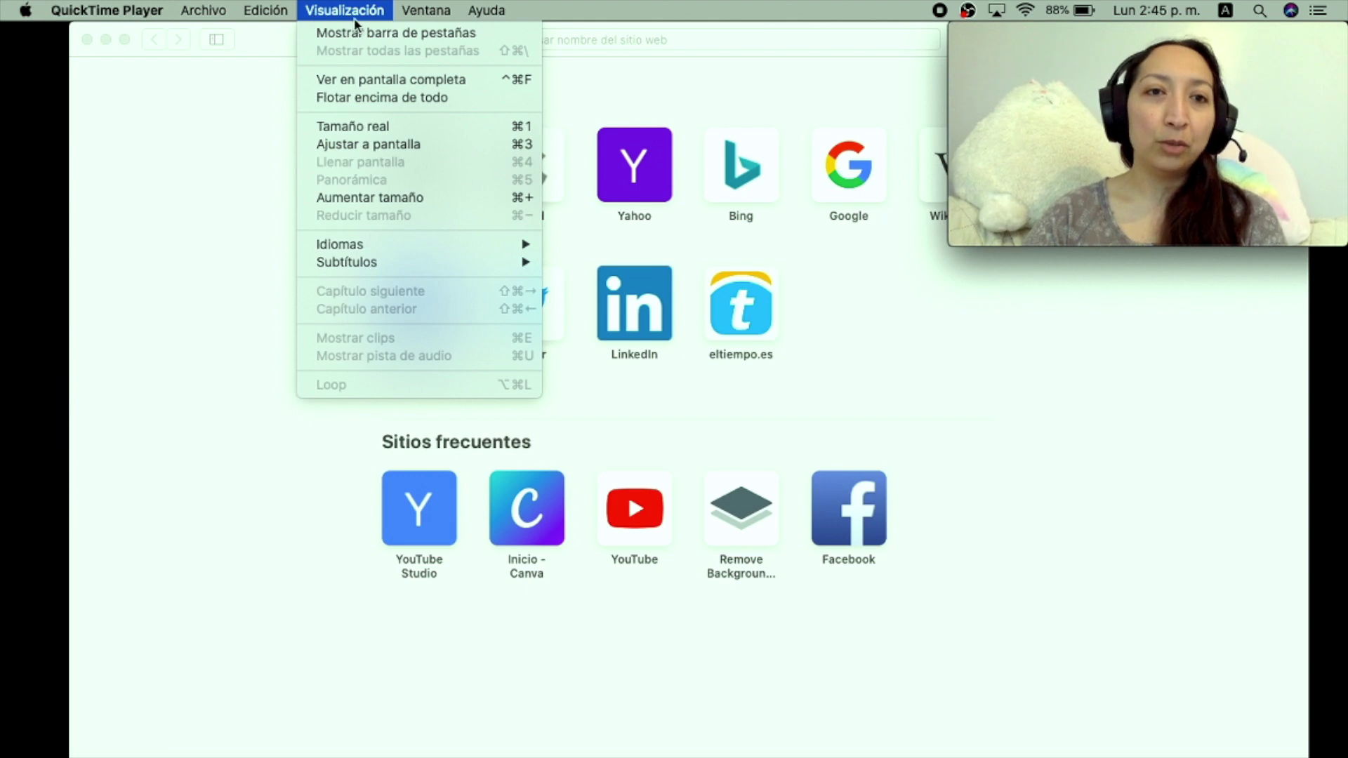
pyautogui.click(384, 102)
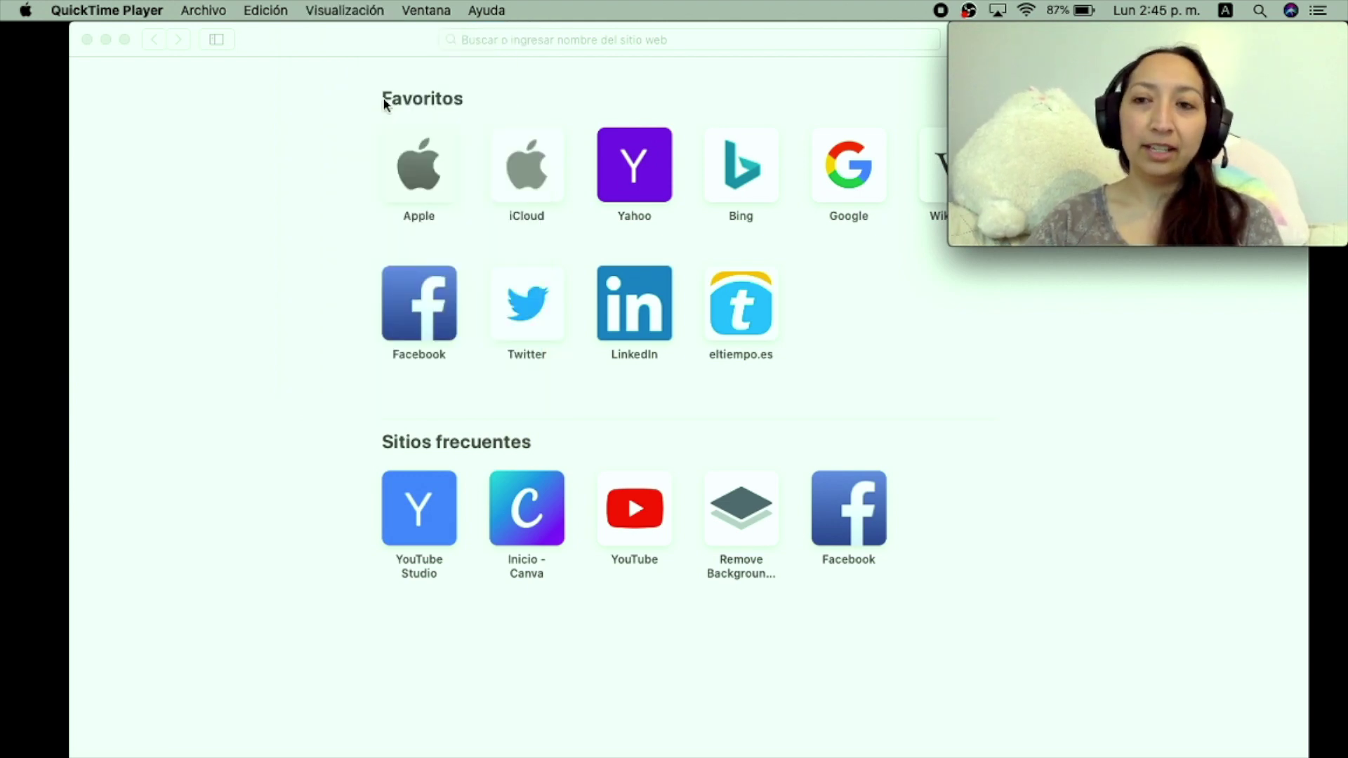
pyautogui.click(322, 52)
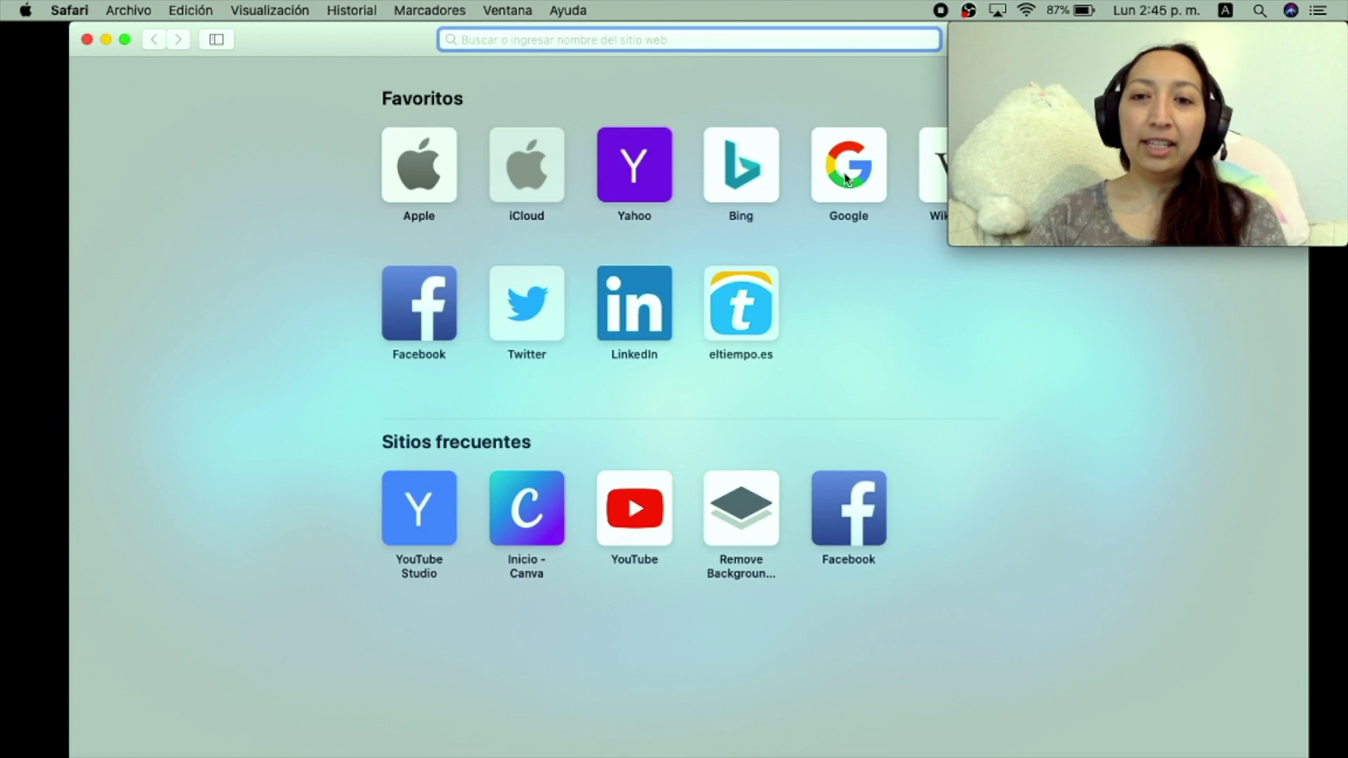
pyautogui.moveTo(1130, 102)
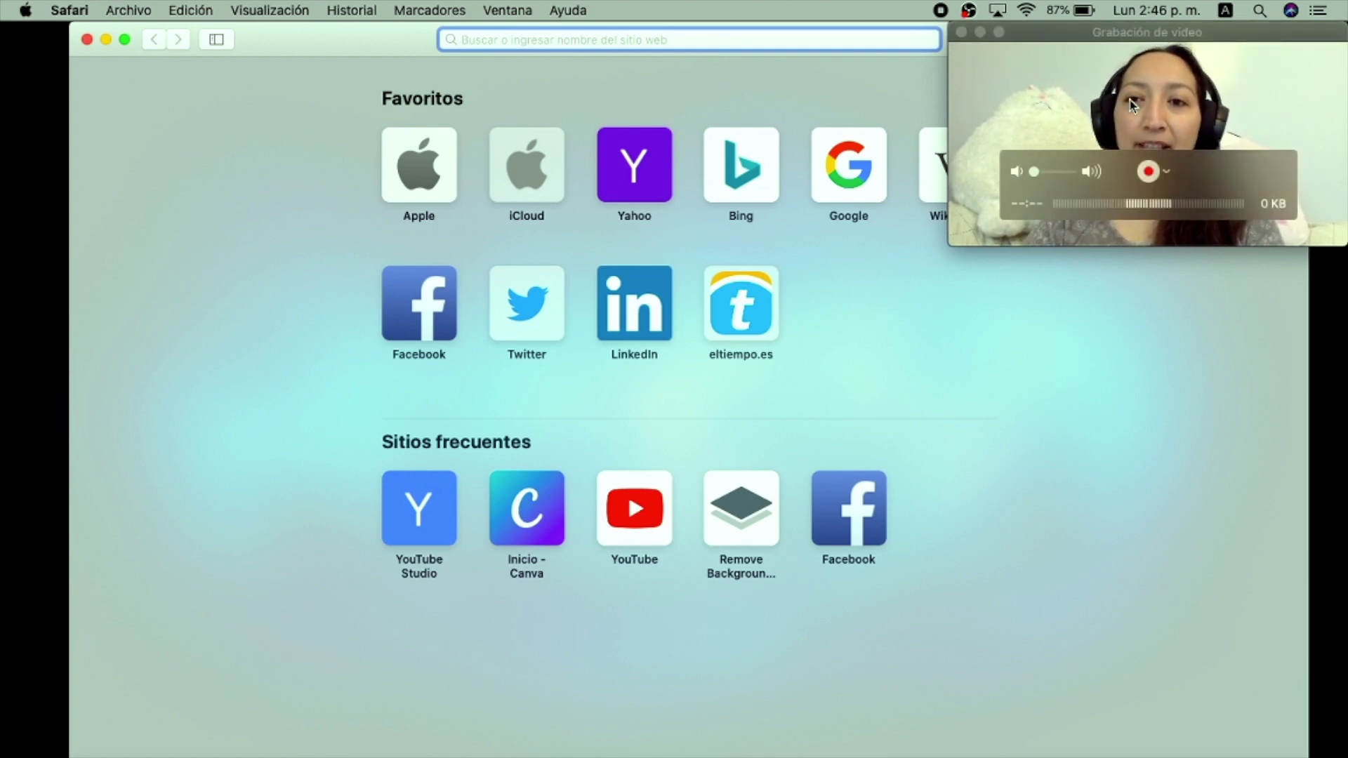